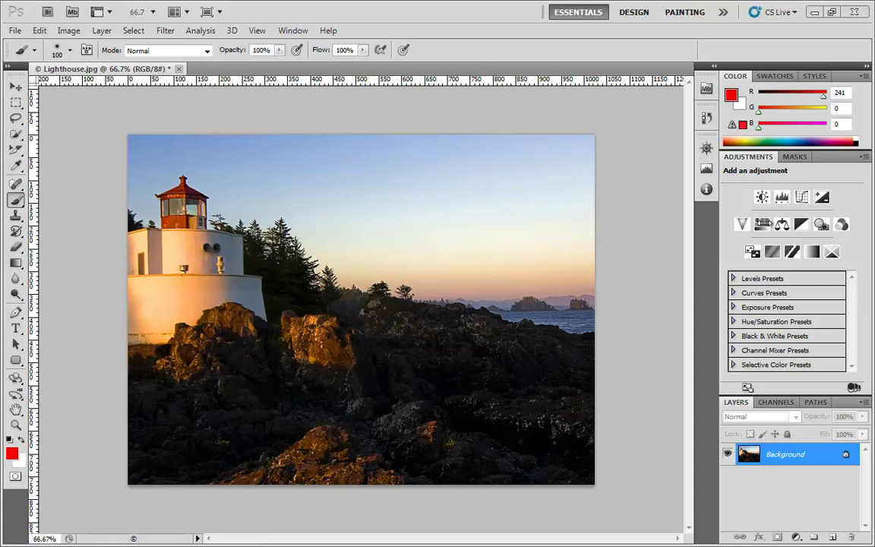
# - Add a Hue/Saturation layer set to Hue +177, Saturation +61, Lightness -12, briefly testing lower opacity
pyautogui.click(762, 224)
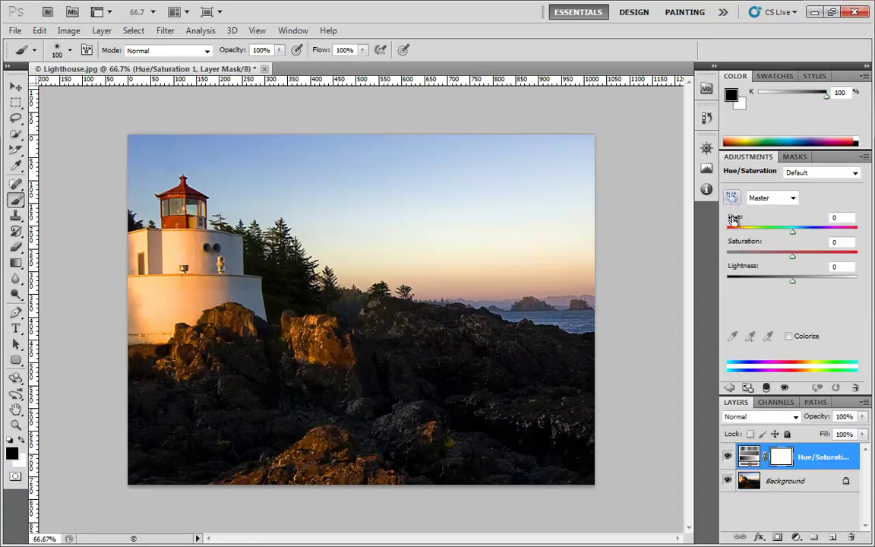
pyautogui.moveTo(793, 237); pyautogui.dragTo(858, 239)
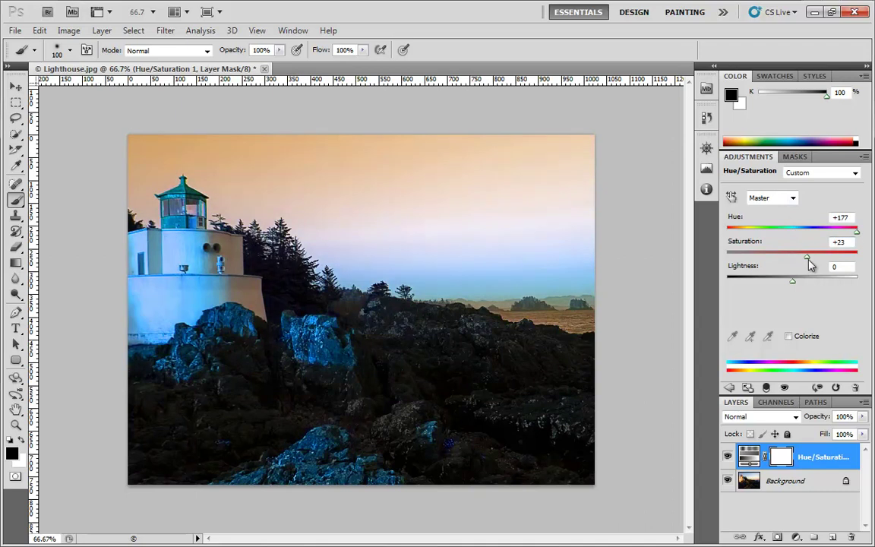
pyautogui.moveTo(808, 261); pyautogui.dragTo(832, 258)
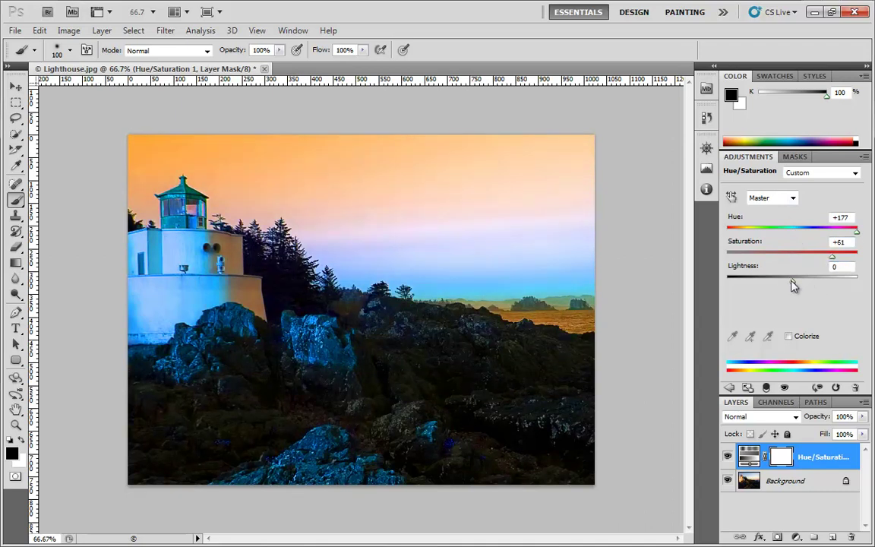
pyautogui.moveTo(791, 280); pyautogui.dragTo(783, 281)
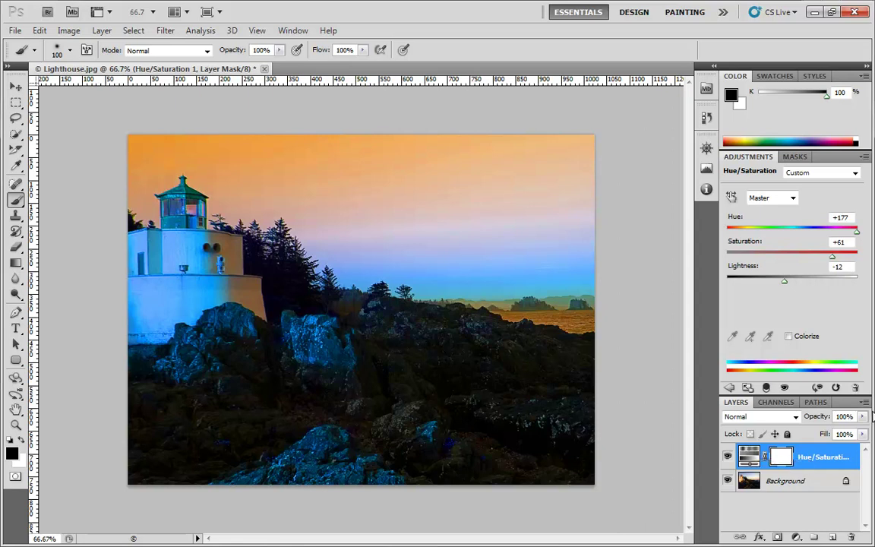
pyautogui.click(862, 416)
pyautogui.moveTo(858, 431)
pyautogui.mouseDown()
pyautogui.moveTo(796, 436)
pyautogui.moveTo(864, 433)
pyautogui.mouseUp()
pyautogui.click(790, 416)
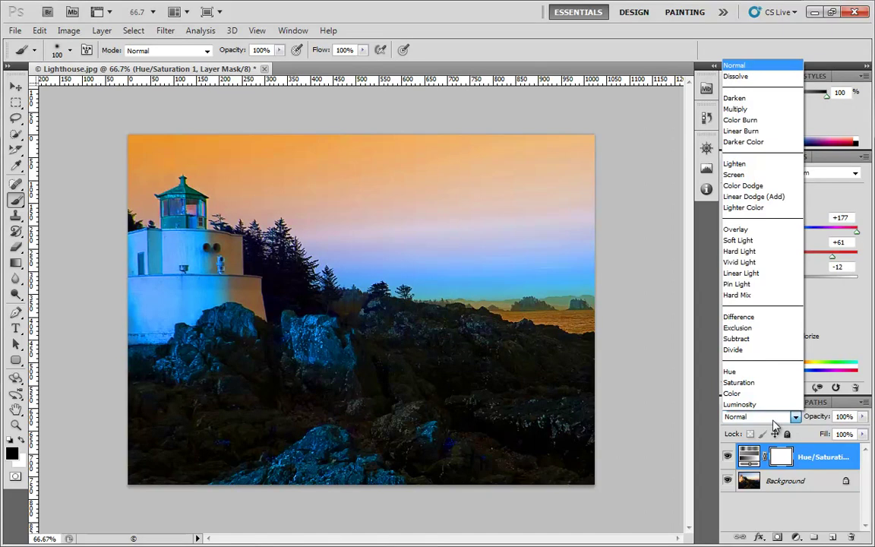
pyautogui.click(744, 197)
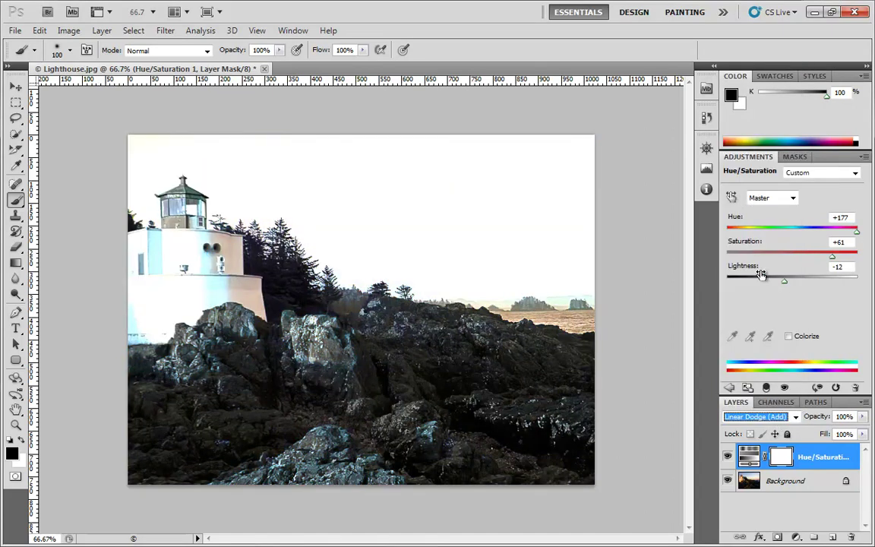
pyautogui.click(790, 416)
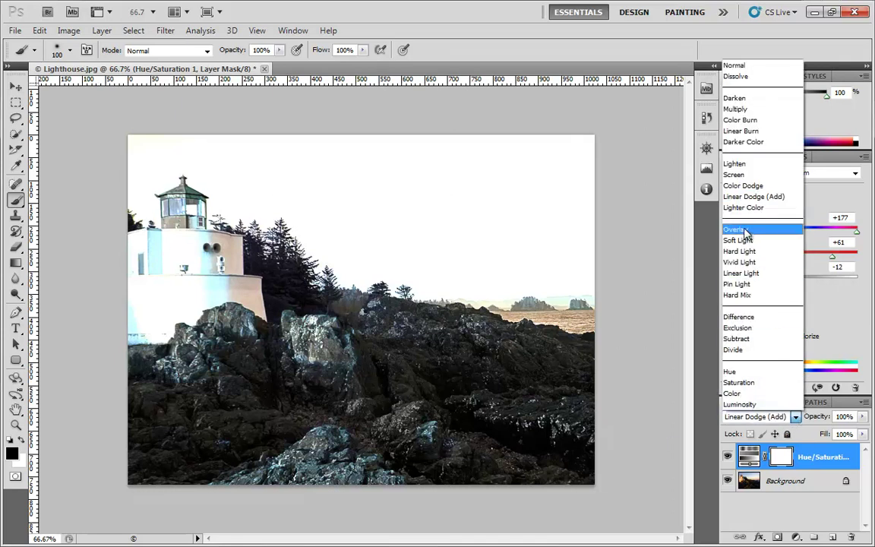
pyautogui.click(746, 229)
pyautogui.click(794, 416)
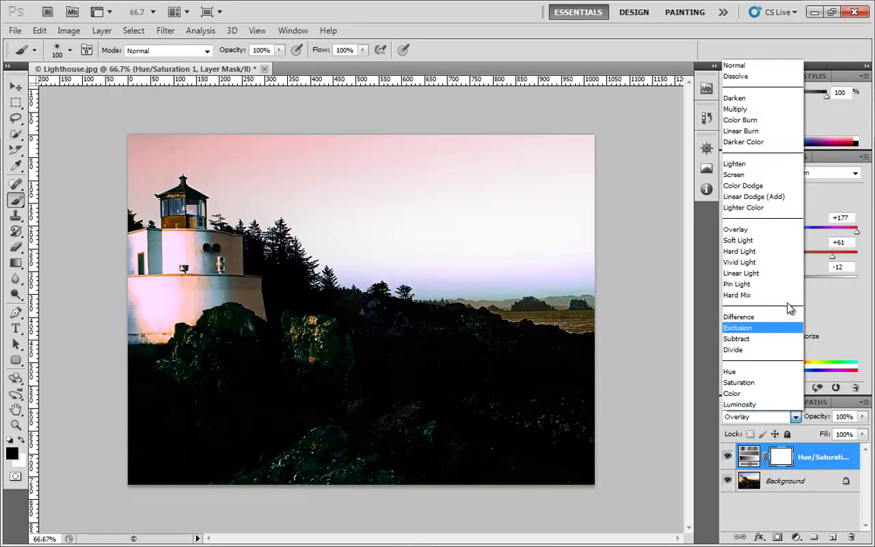
pyautogui.click(745, 110)
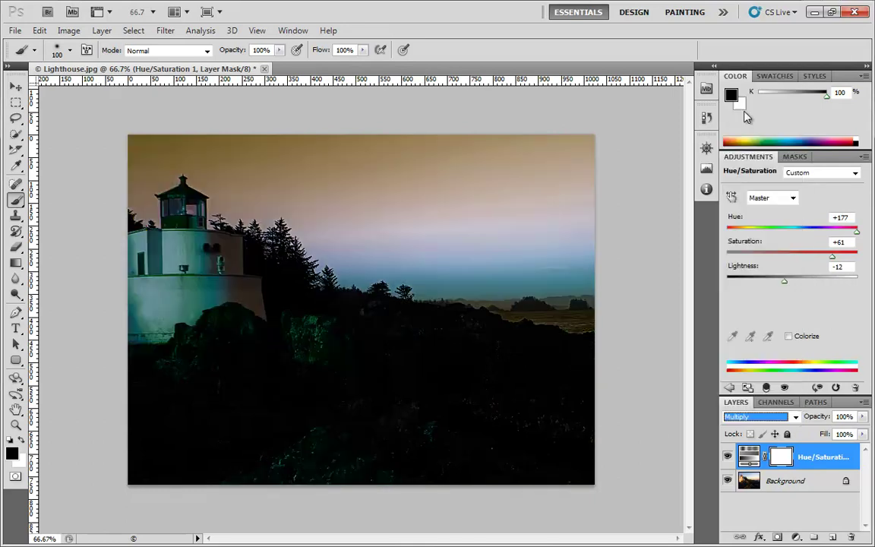
pyautogui.click(794, 416)
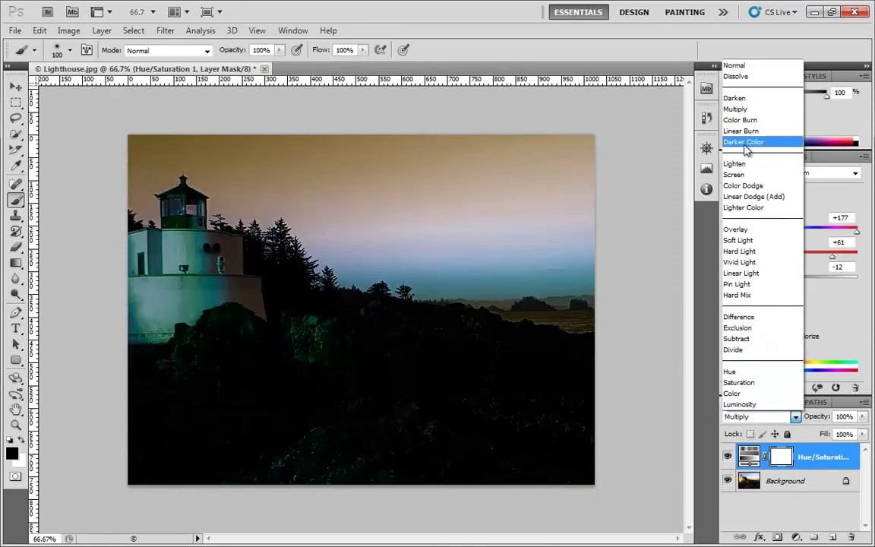
pyautogui.click(744, 66)
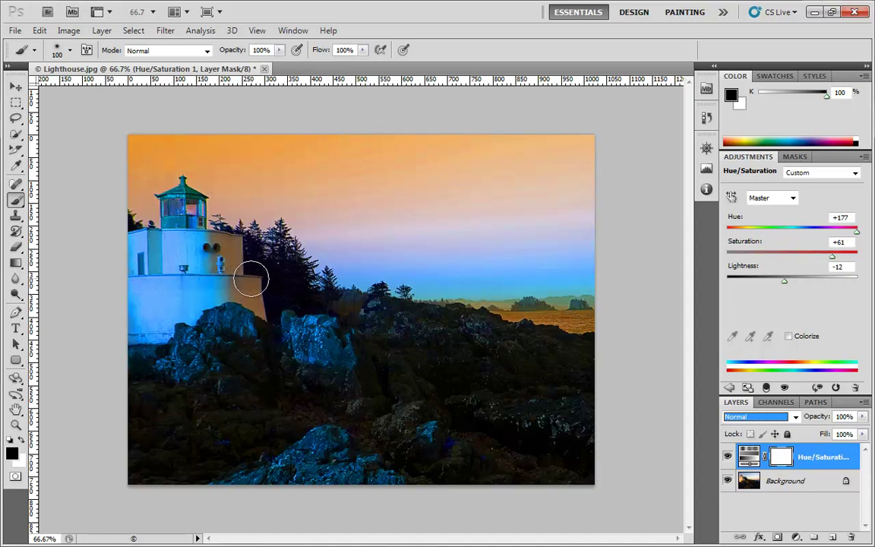
# - Shrink the brush to about 60 and paint black over the lighthouse wall and lantern on the mask
pyautogui.keyDown('shift'); pyautogui.click(209, 277); pyautogui.keyUp('shift')
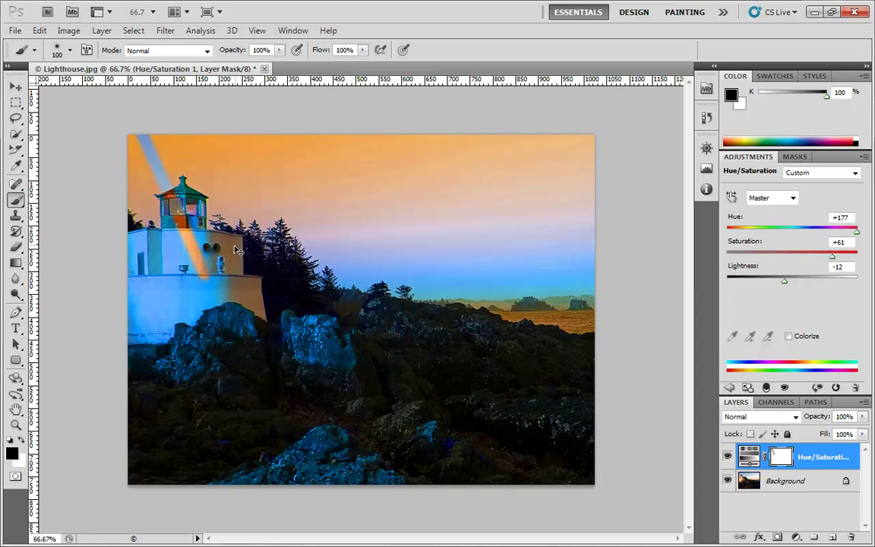
pyautogui.hotkey('ctrl', 'z')
pyautogui.press('[')
pyautogui.press('[')
pyautogui.press('[')
pyautogui.press('[')
pyautogui.scroll(1, 255, 271)
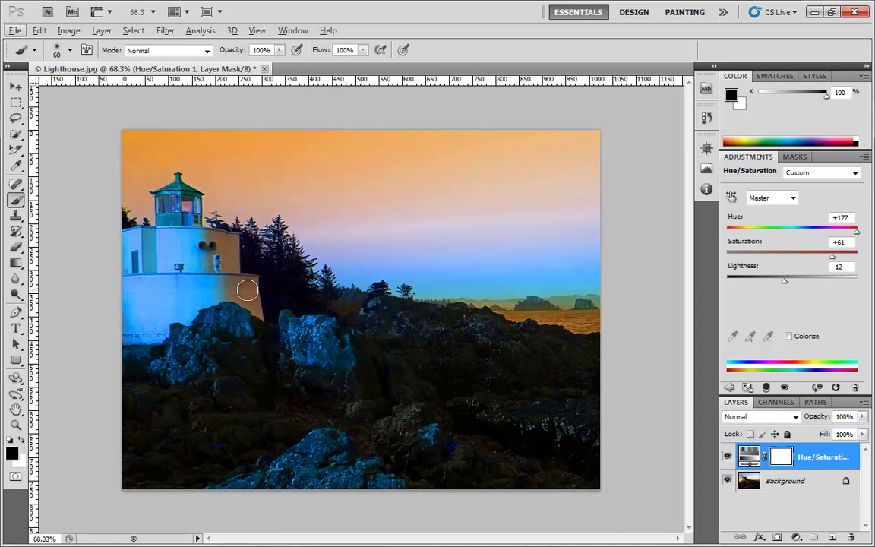
pyautogui.press('[')
pyautogui.press('[')
pyautogui.press('[')
pyautogui.press('[')
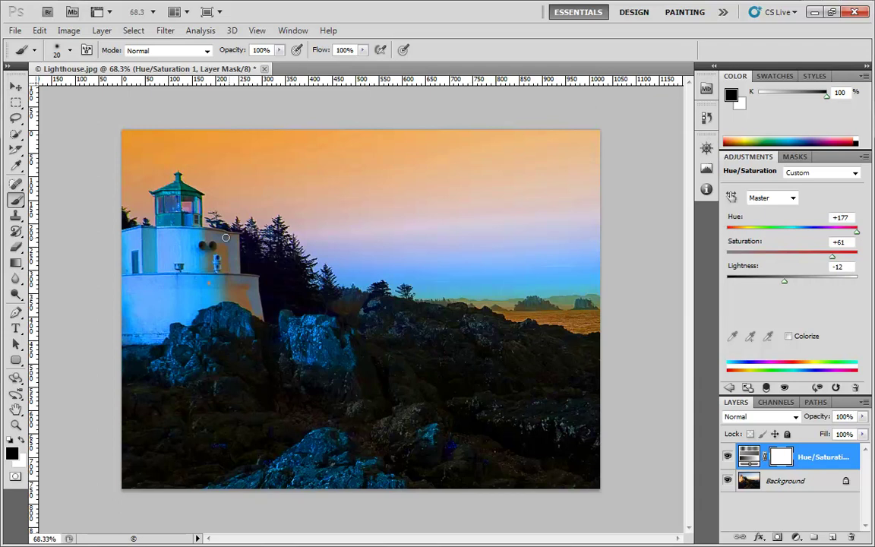
pyautogui.moveTo(233, 237)
pyautogui.mouseDown()
pyautogui.moveTo(182, 212)
pyautogui.moveTo(163, 173)
pyautogui.moveTo(178, 183)
pyautogui.moveTo(146, 188)
pyautogui.moveTo(175, 199)
pyautogui.moveTo(162, 240)
pyautogui.moveTo(140, 246)
pyautogui.moveTo(126, 235)
pyautogui.moveTo(128, 328)
pyautogui.moveTo(160, 339)
pyautogui.moveTo(146, 304)
pyautogui.moveTo(170, 286)
pyautogui.moveTo(190, 313)
pyautogui.moveTo(204, 266)
pyautogui.moveTo(194, 234)
pyautogui.mouseUp()
pyautogui.press(']')
pyautogui.press(']')
pyautogui.press(']')
pyautogui.press(']')
pyautogui.press(']')
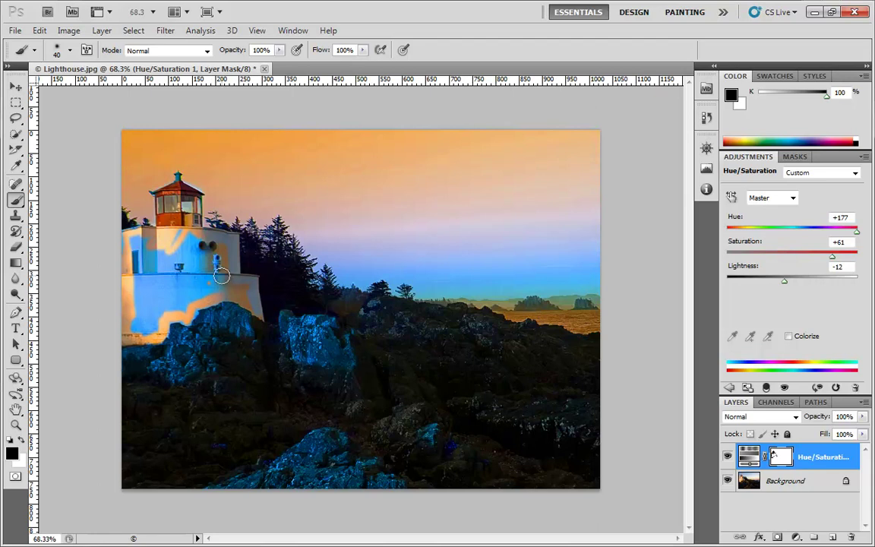
pyautogui.moveTo(220, 272)
pyautogui.mouseDown()
pyautogui.moveTo(244, 289)
pyautogui.moveTo(233, 293)
pyautogui.moveTo(252, 302)
pyautogui.moveTo(221, 285)
pyautogui.moveTo(204, 288)
pyautogui.moveTo(196, 248)
pyautogui.moveTo(146, 257)
pyautogui.moveTo(134, 244)
pyautogui.moveTo(132, 287)
pyautogui.moveTo(146, 284)
pyautogui.moveTo(143, 331)
pyautogui.moveTo(175, 306)
pyautogui.moveTo(156, 331)
pyautogui.moveTo(186, 271)
pyautogui.moveTo(191, 285)
pyautogui.moveTo(160, 312)
pyautogui.moveTo(133, 253)
pyautogui.mouseUp()
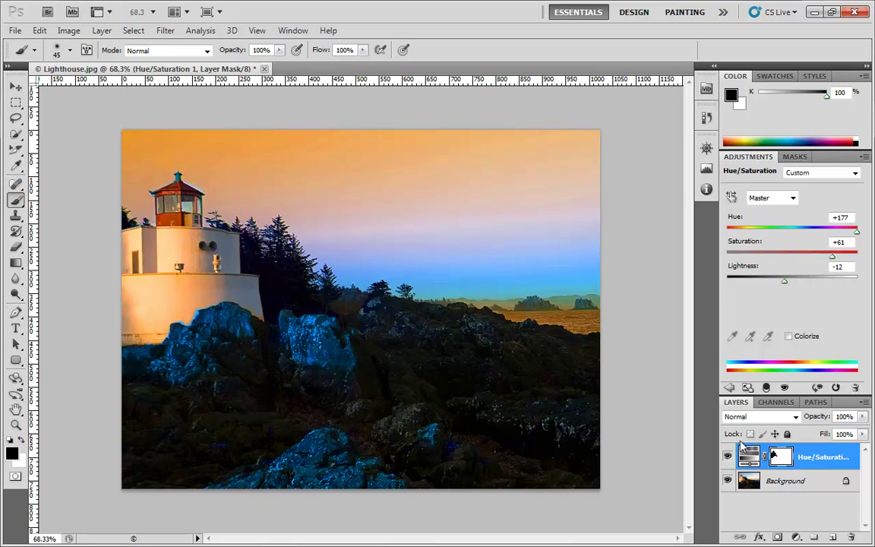
# - In the mask-only view, paint black over the white streaks atop the lighthouse shape
pyautogui.keyDown('alt'); pyautogui.click(779, 460); pyautogui.keyUp('alt')
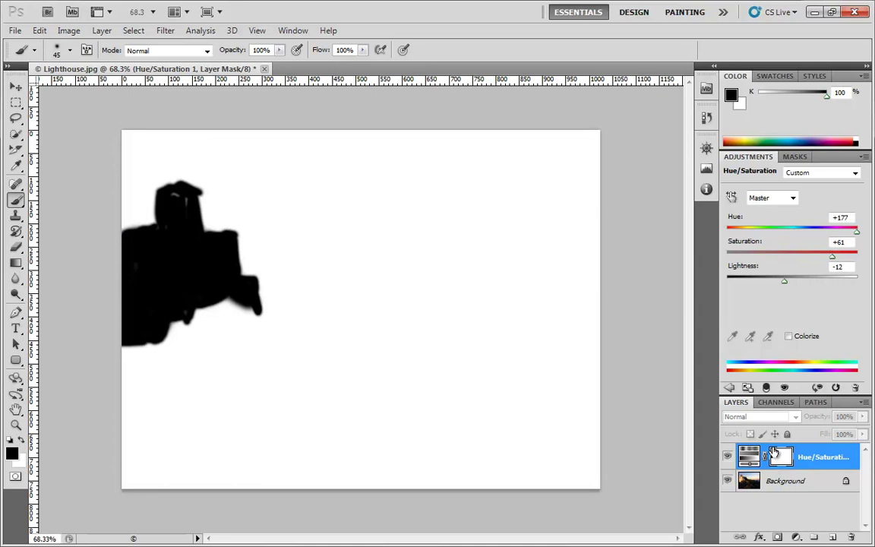
pyautogui.moveTo(188, 248)
pyautogui.mouseDown()
pyautogui.moveTo(173, 197)
pyautogui.moveTo(186, 209)
pyautogui.moveTo(165, 235)
pyautogui.mouseUp()
pyautogui.keyDown('alt'); pyautogui.click(782, 457); pyautogui.keyUp('alt')
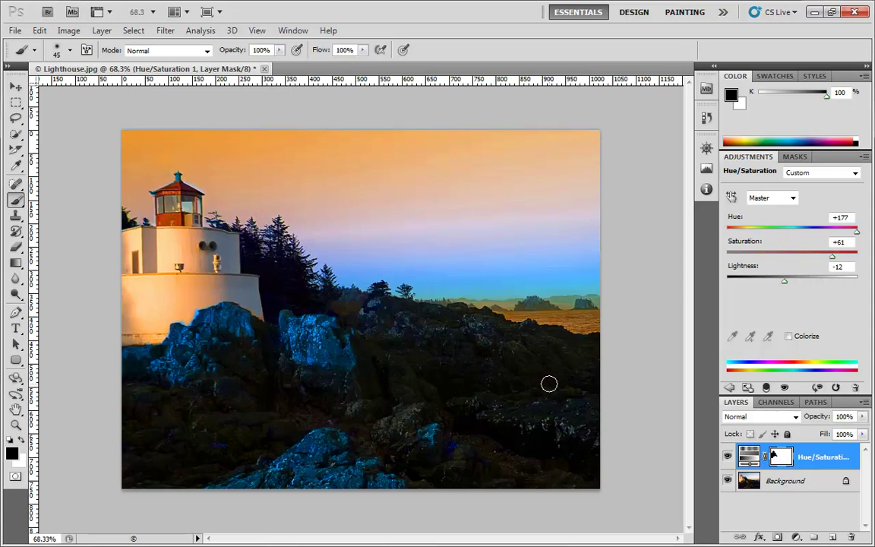
# - Paint a mid grey foreground colour over the central rock on the mask, then check the mask alone
pyautogui.click(12, 454)
pyautogui.click(498, 357)
pyautogui.click(844, 271)
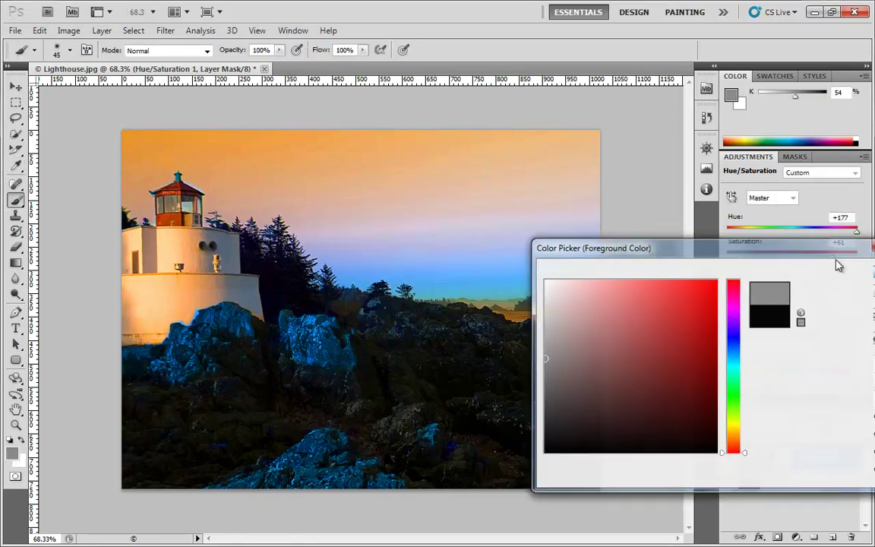
pyautogui.moveTo(278, 318)
pyautogui.mouseDown()
pyautogui.moveTo(329, 356)
pyautogui.moveTo(342, 337)
pyautogui.moveTo(291, 319)
pyautogui.moveTo(267, 291)
pyautogui.moveTo(312, 315)
pyautogui.moveTo(296, 323)
pyautogui.mouseUp()
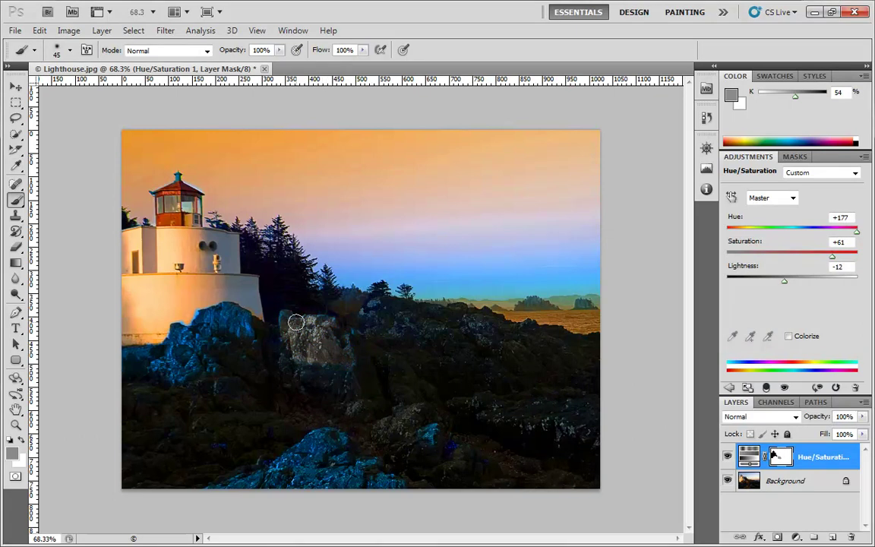
pyautogui.keyDown('alt'); pyautogui.click(781, 456); pyautogui.keyUp('alt')
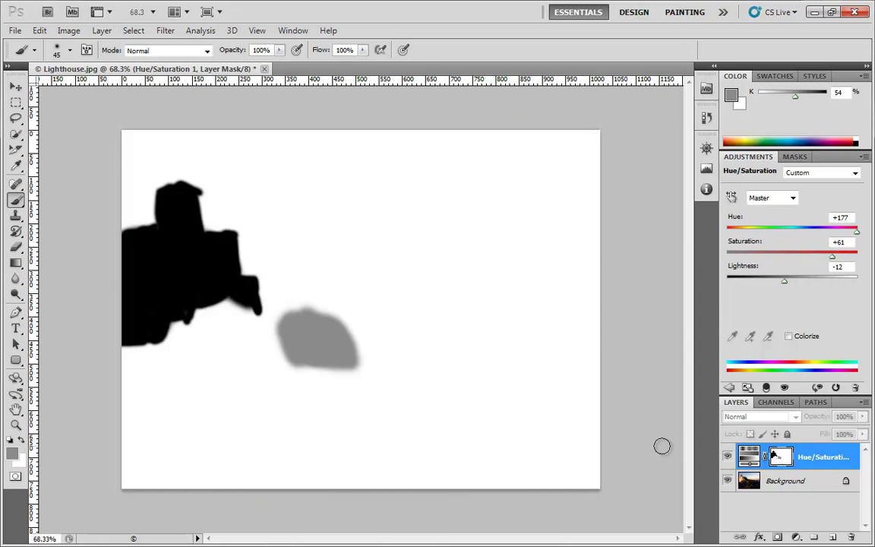
pyautogui.keyDown('alt'); pyautogui.click(784, 457); pyautogui.keyUp('alt')
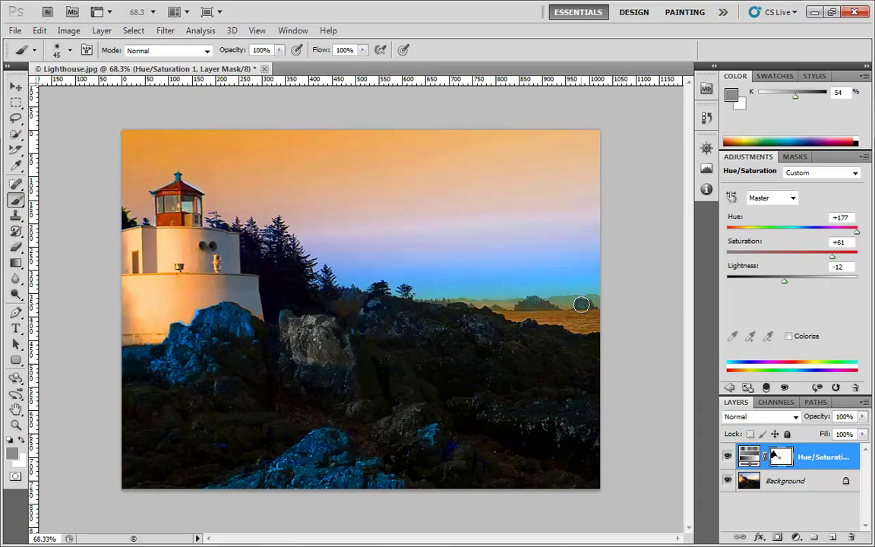
pyautogui.click(728, 455)
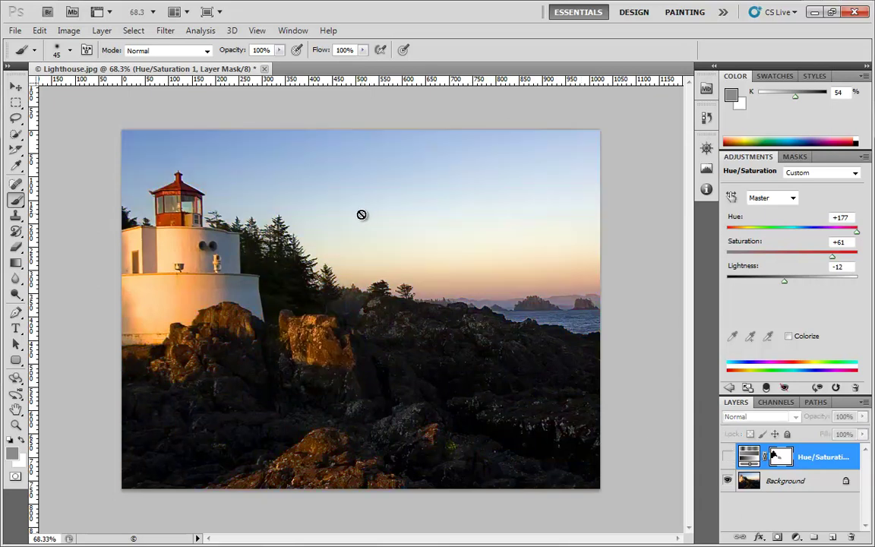
pyautogui.click(727, 455)
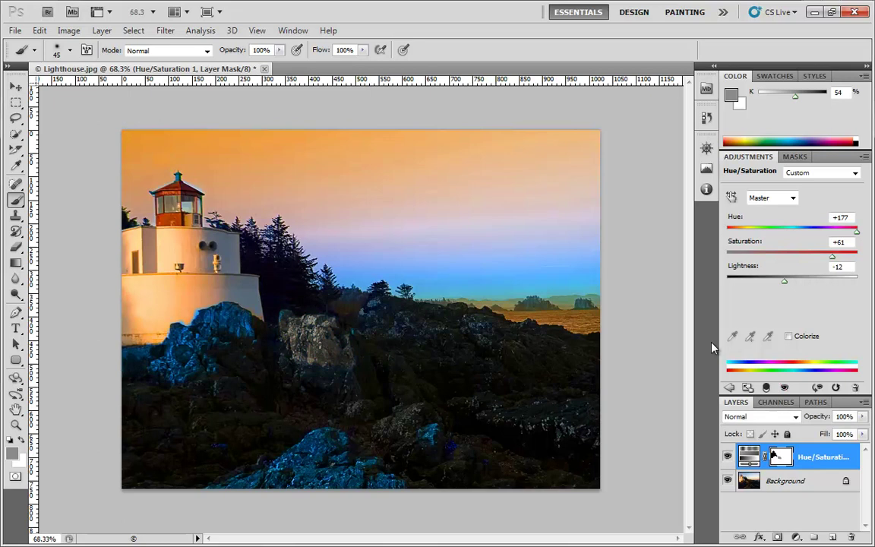